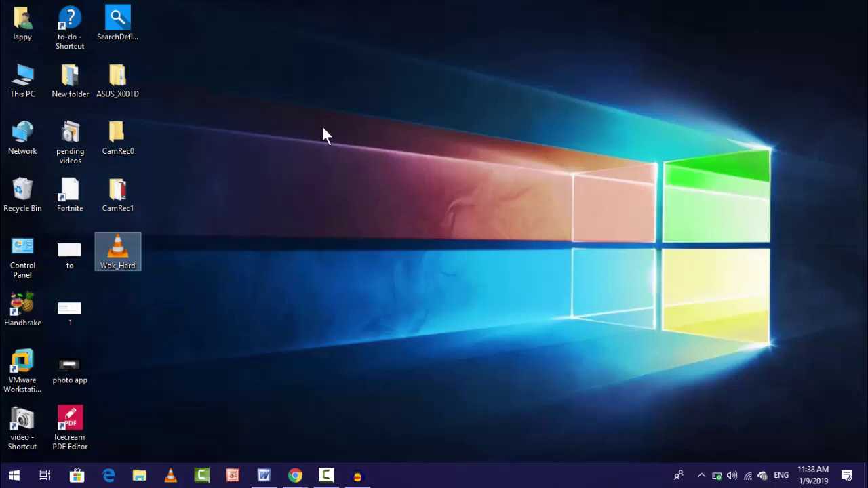
click(323, 129)
right_click(322, 128)
click(353, 165)
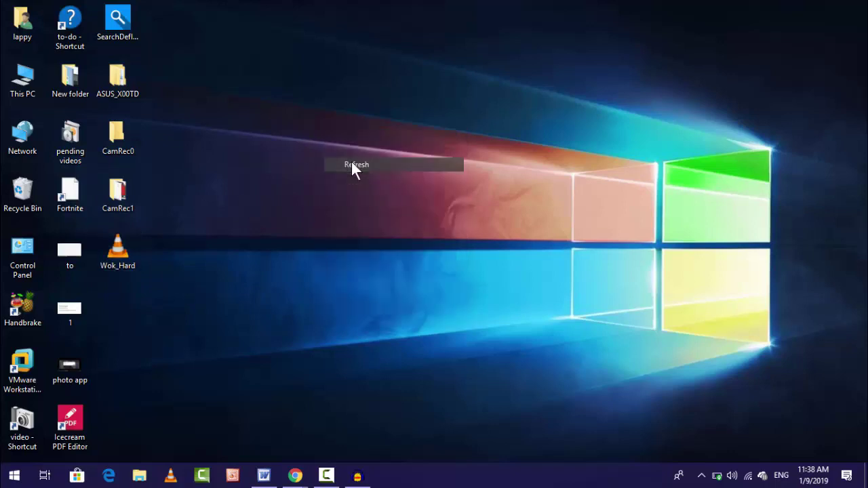
right_click(351, 160)
click(377, 200)
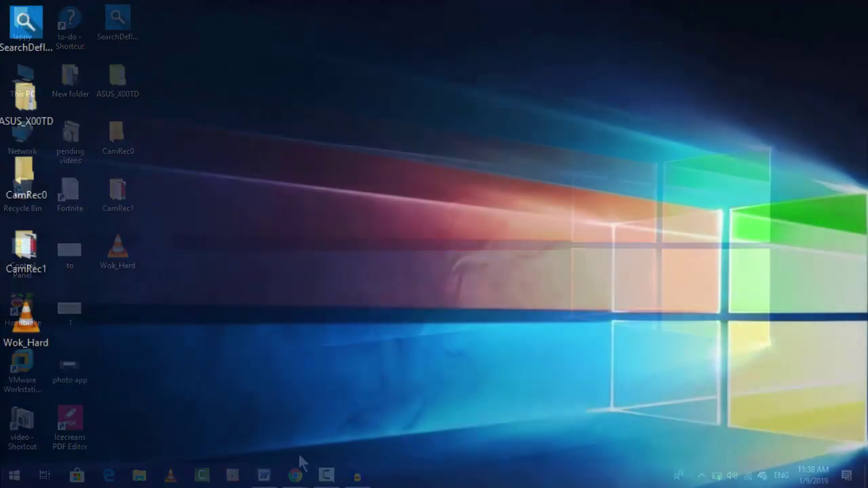
- Switch to Chrome, open the official Audacity website from the search results and find the Audacity download link
click(296, 475)
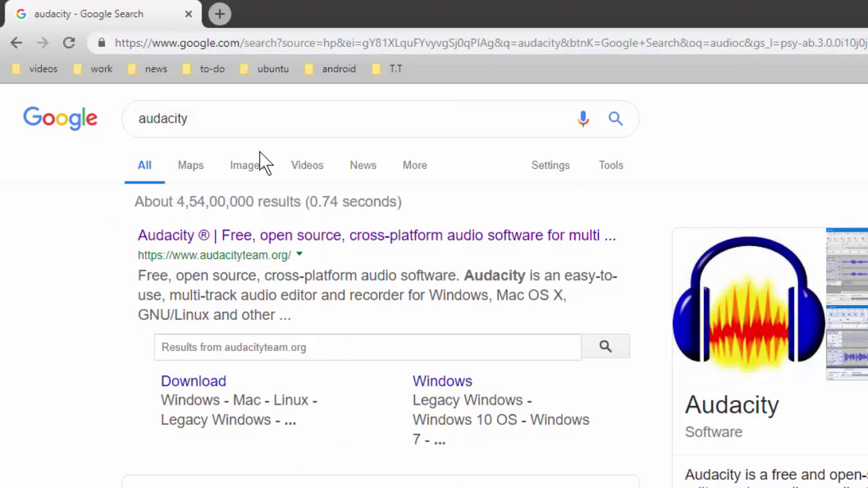
click(257, 242)
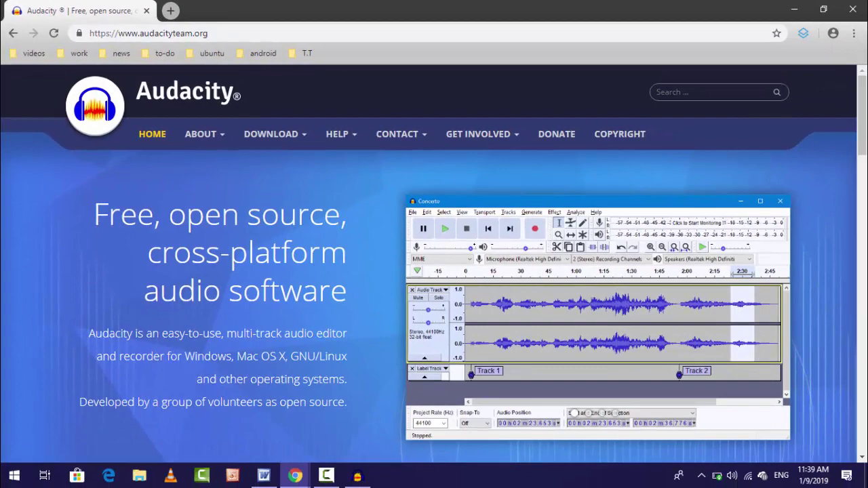
drag(861, 90, 856, 144)
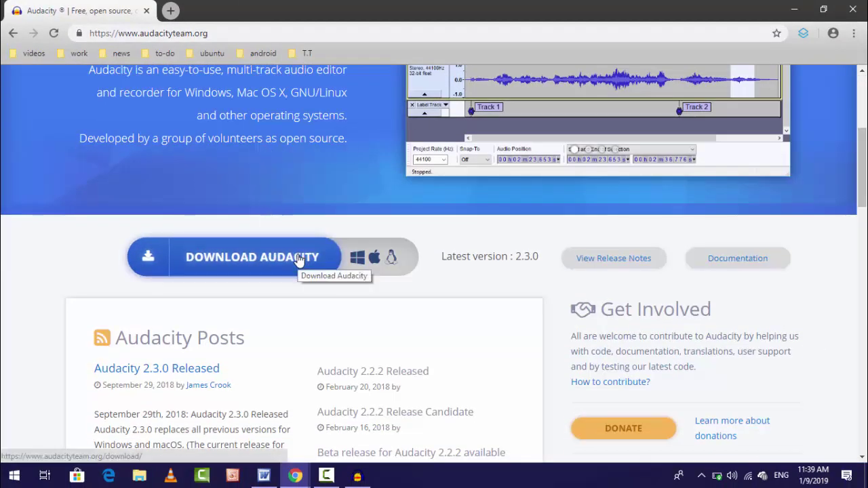
click(797, 10)
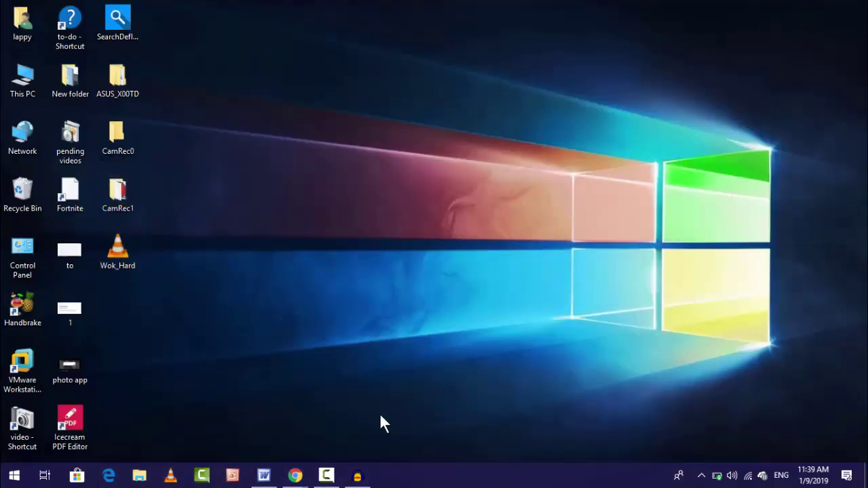
- Import the Wok_Hard audio file from the desktop into Audacity
click(364, 476)
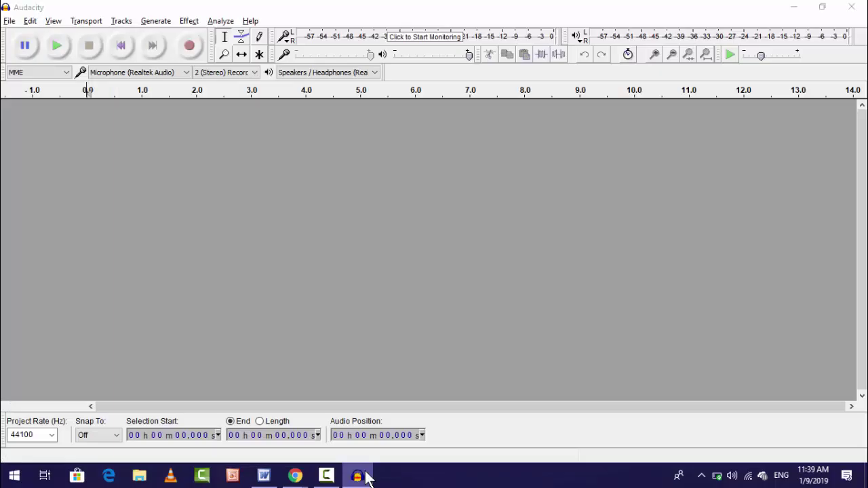
click(365, 476)
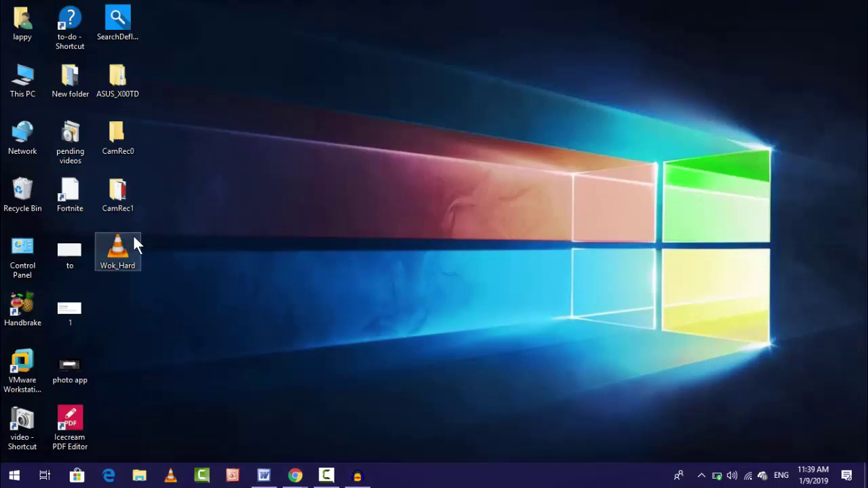
drag(129, 234, 314, 187)
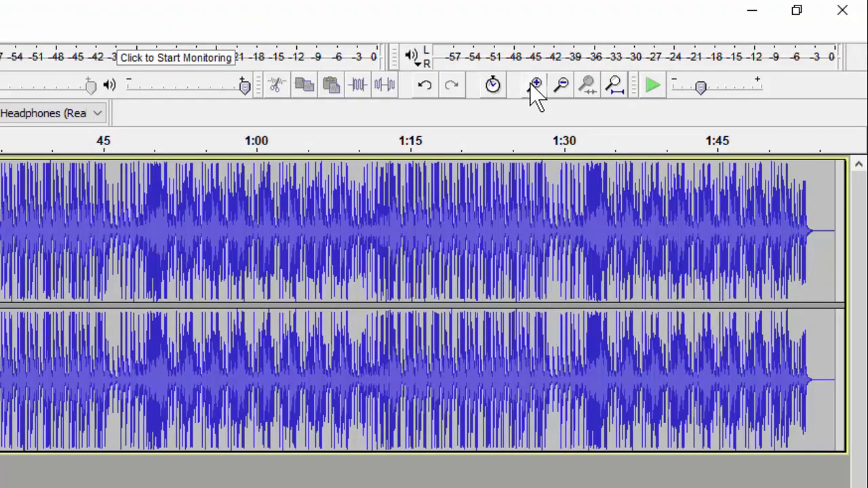
- Add an unnamed label at about 2.98 s on the Wok_Hard track
click(532, 86)
click(531, 86)
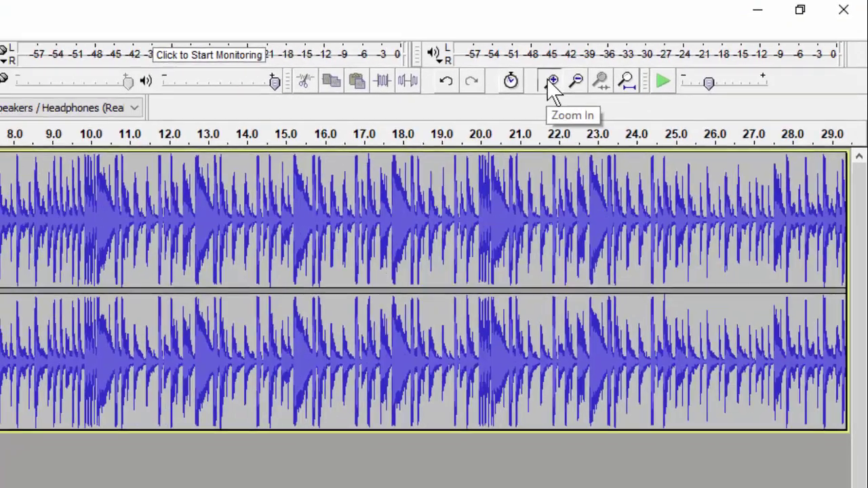
click(531, 86)
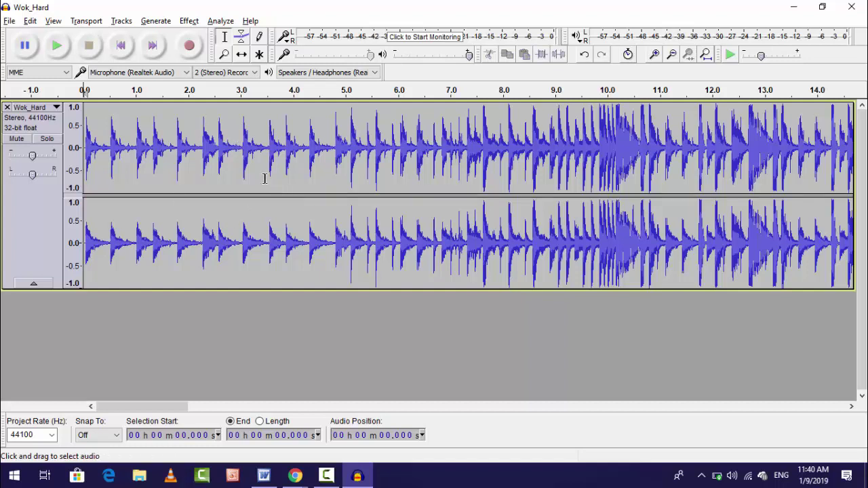
click(240, 146)
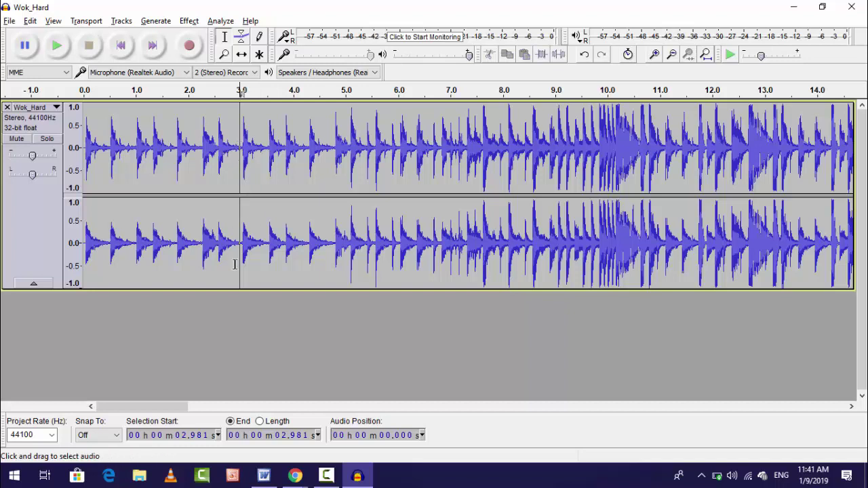
key(ctrl+b)
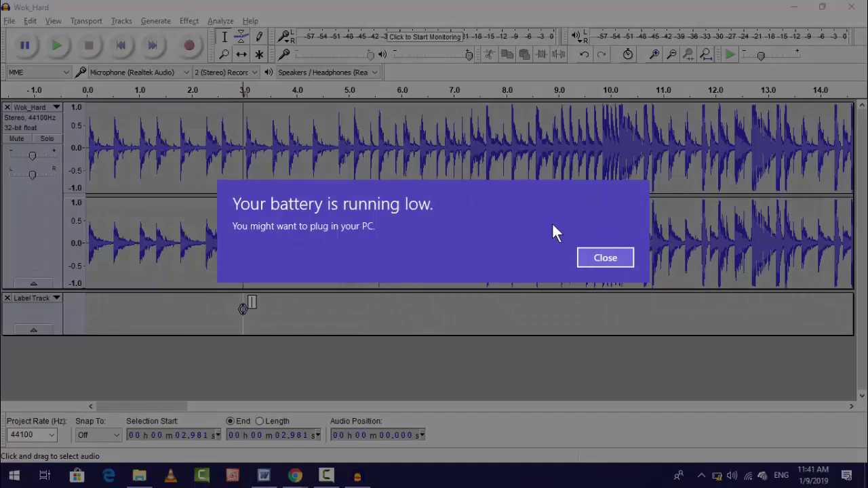
click(604, 260)
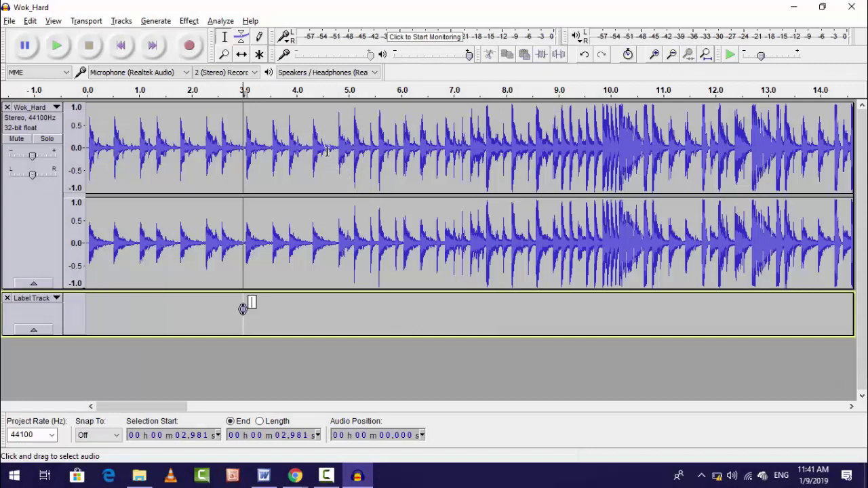
- Add a second label at about 4.78 s and name the first label "track 1"
click(337, 148)
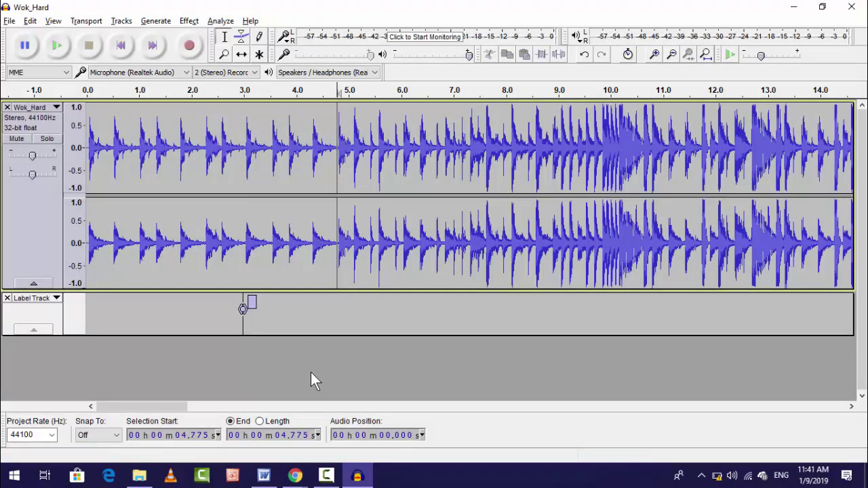
key(ctrl+b)
click(250, 302)
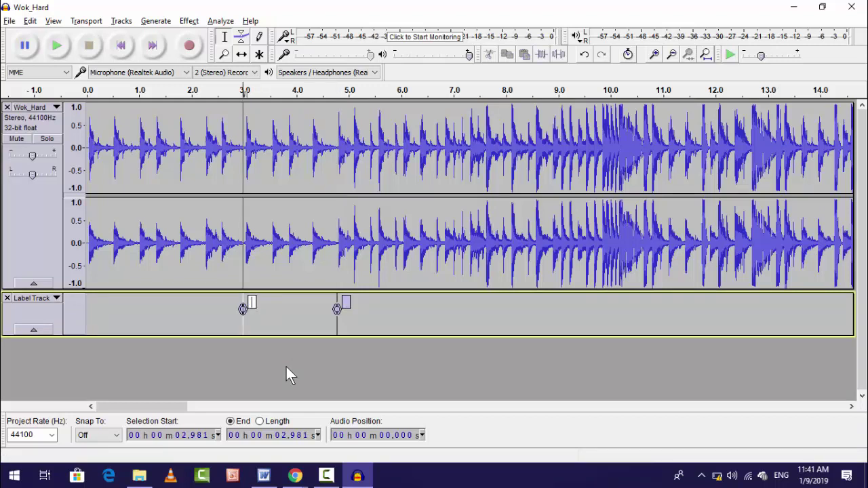
text(track 1)
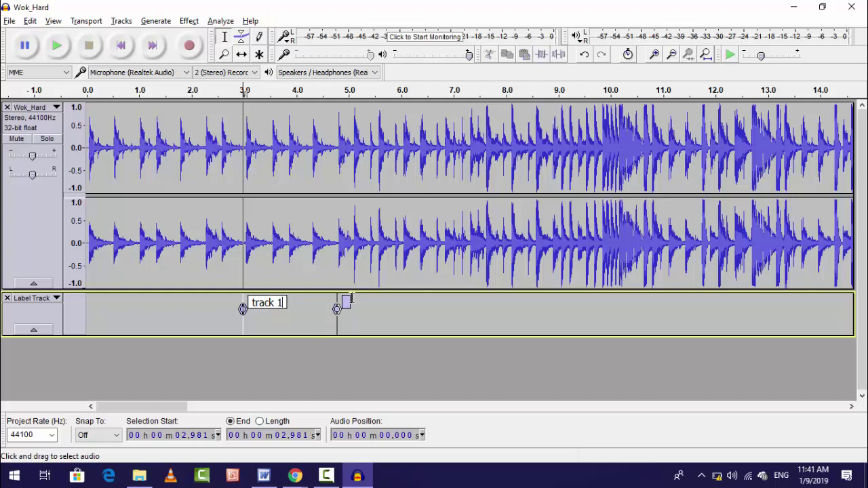
- Add a third label at about 6.14 s and move it to about 6.45 s
click(357, 147)
click(408, 147)
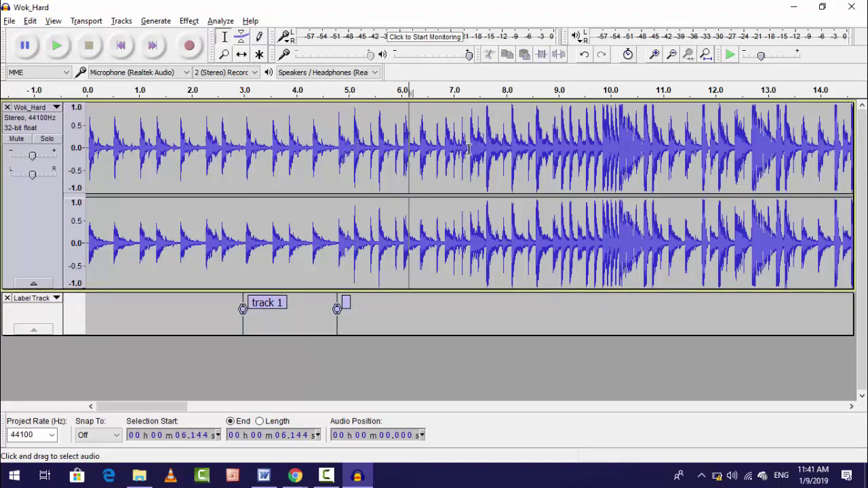
key(ctrl+b)
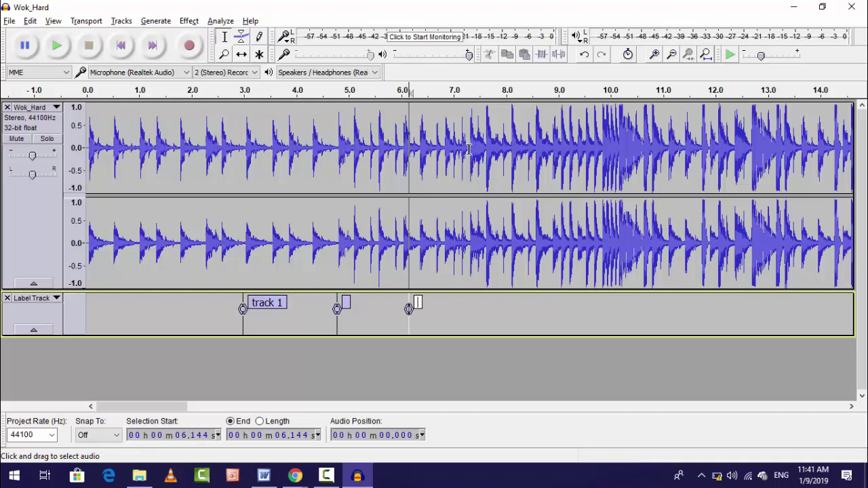
click(516, 147)
drag(409, 310, 427, 324)
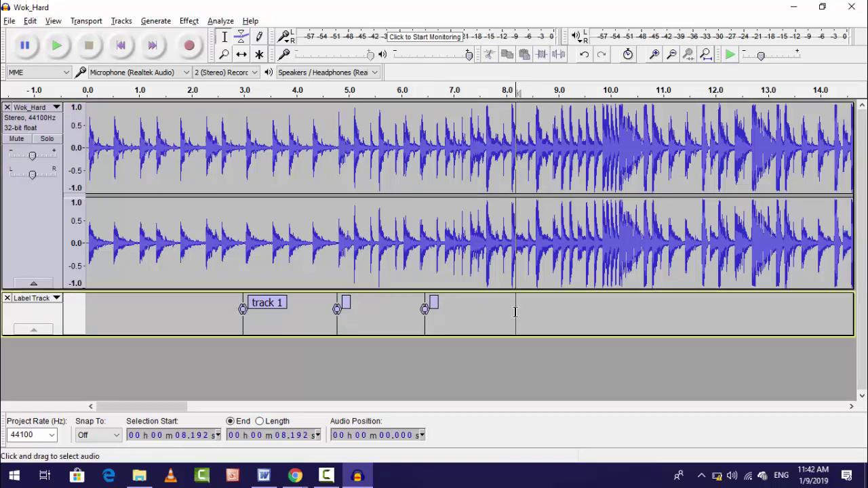
- Name the second label "track" and the third label "trakck"
click(346, 302)
text(track)
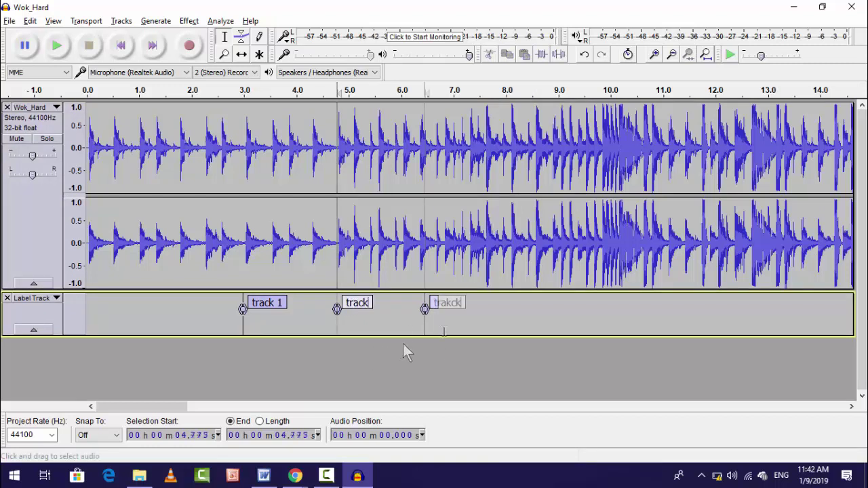
key(Tab)
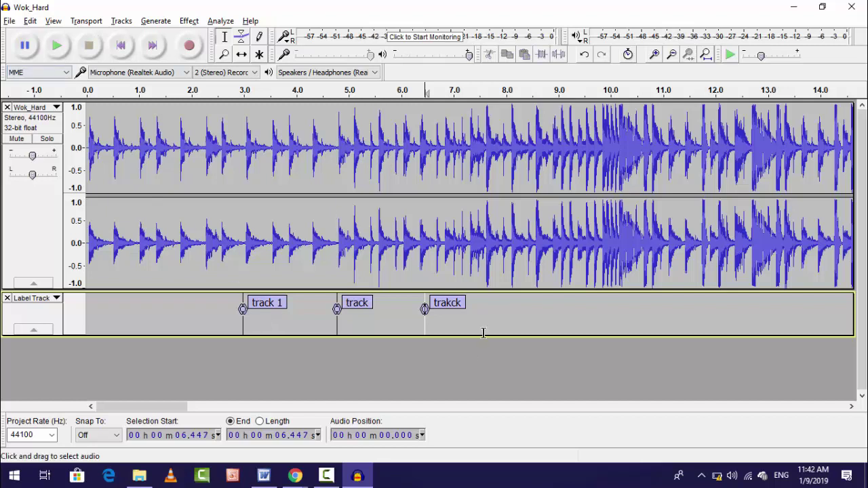
click(557, 164)
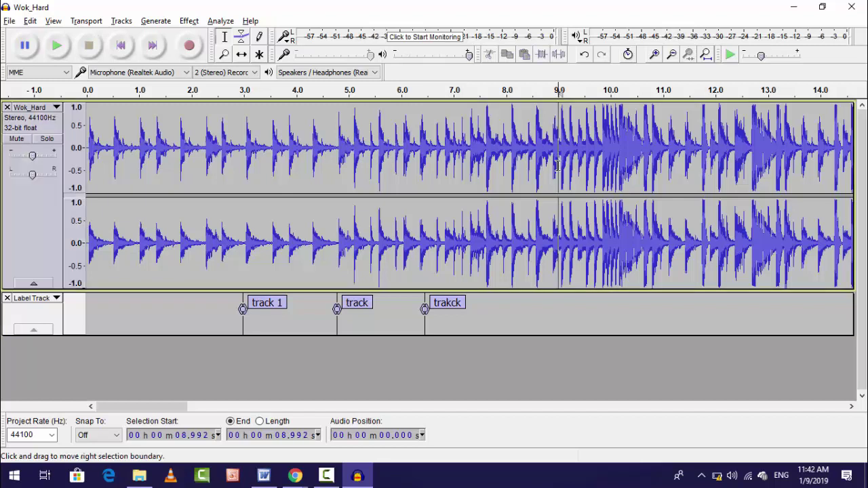
click(675, 150)
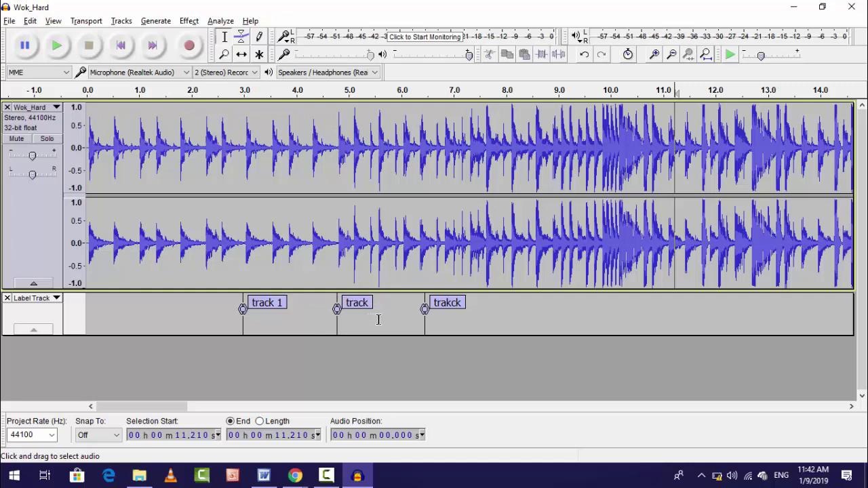
- Set up a multiple-file export split by labels, with the Desktop folder as the export location
click(13, 21)
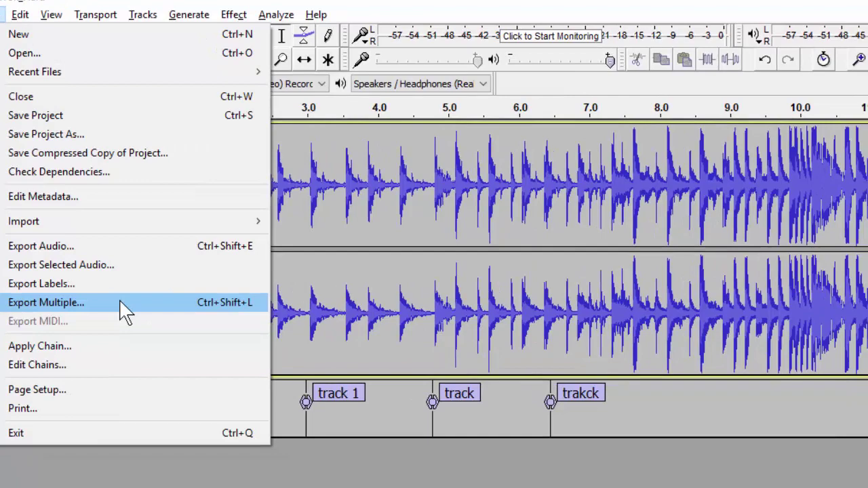
click(141, 316)
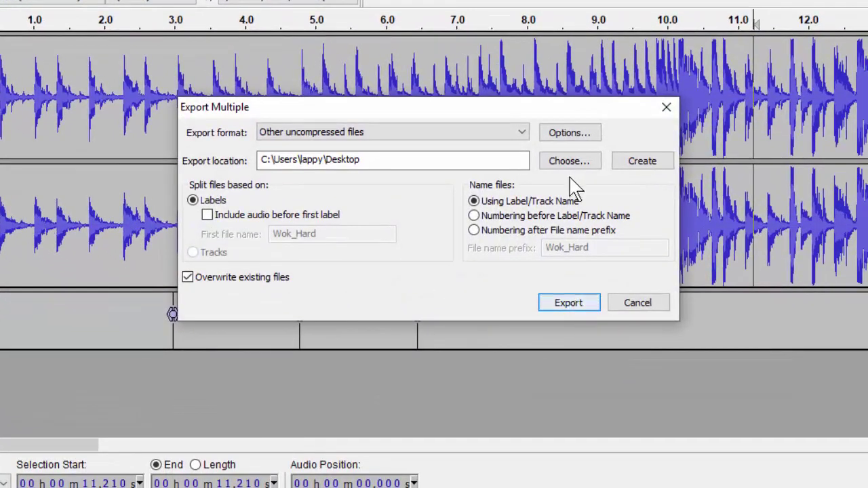
click(573, 165)
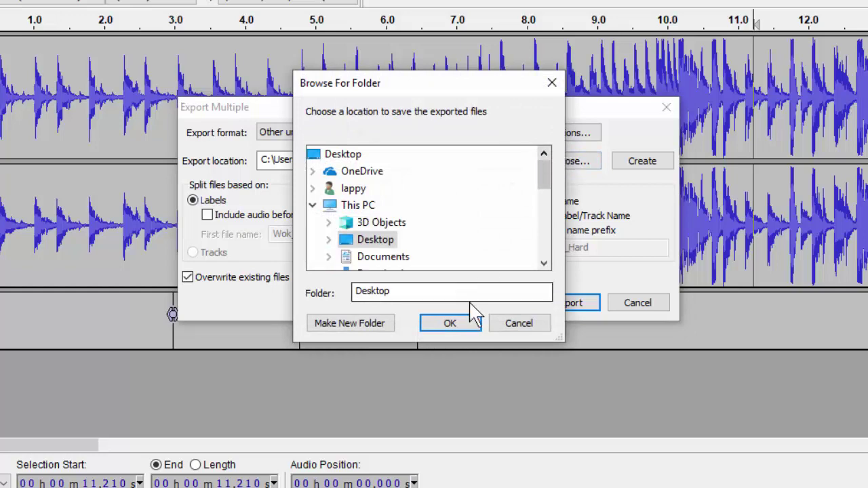
click(463, 324)
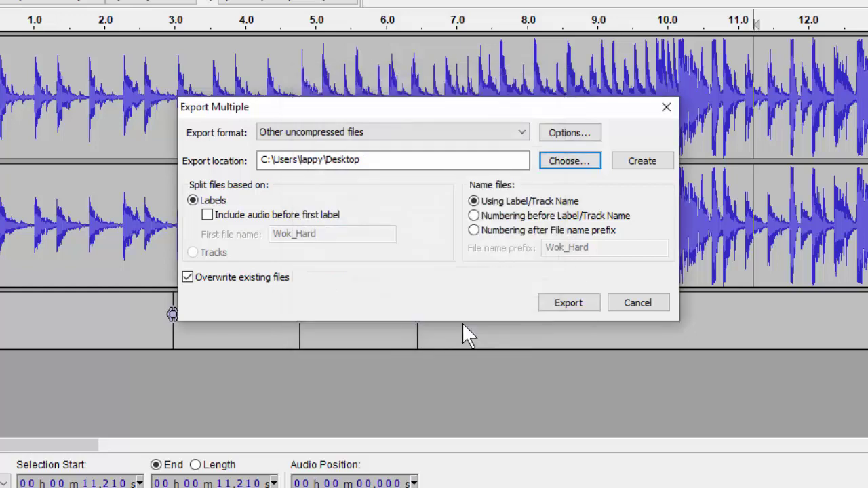
- Export the labelled segments, accepting the metadata of all three tracks unchanged, and return to the desktop
click(580, 305)
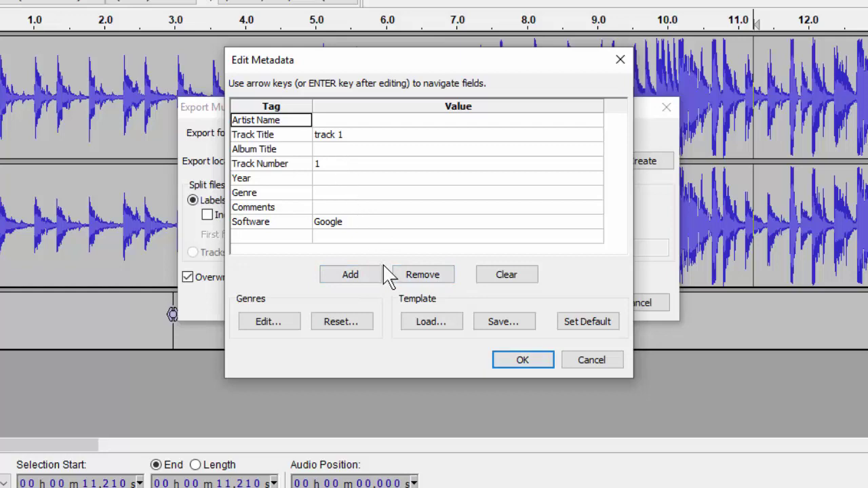
click(522, 366)
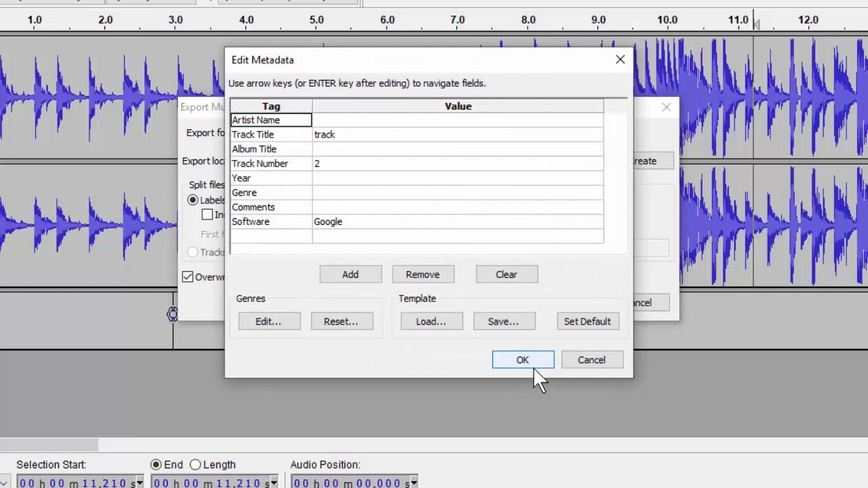
click(533, 366)
click(527, 359)
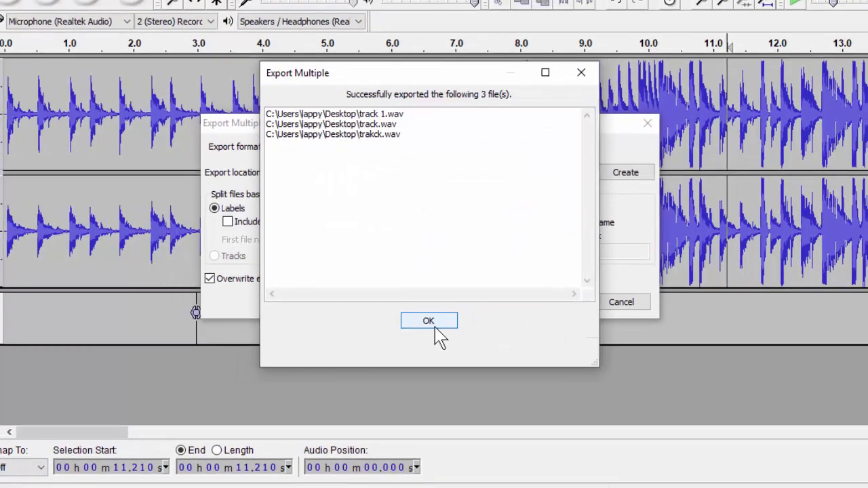
click(427, 327)
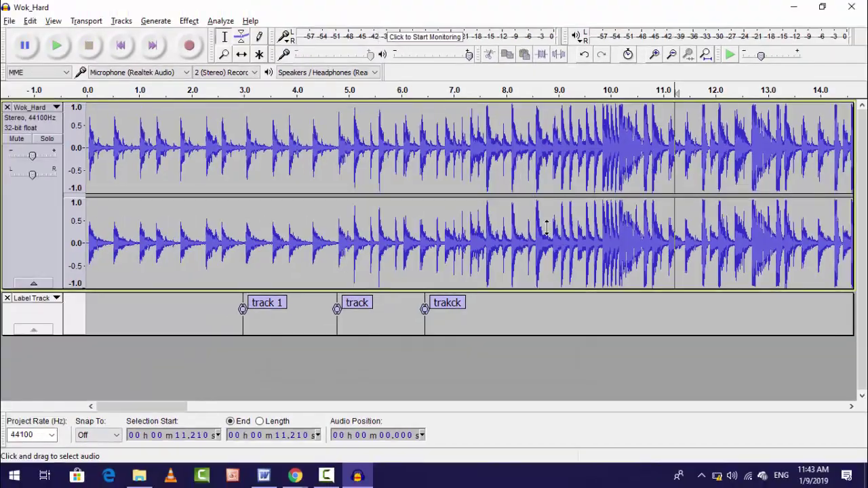
click(795, 7)
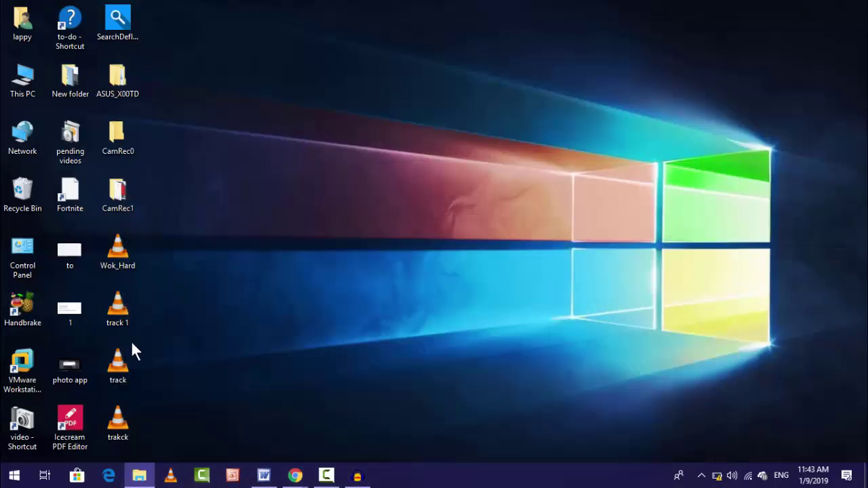